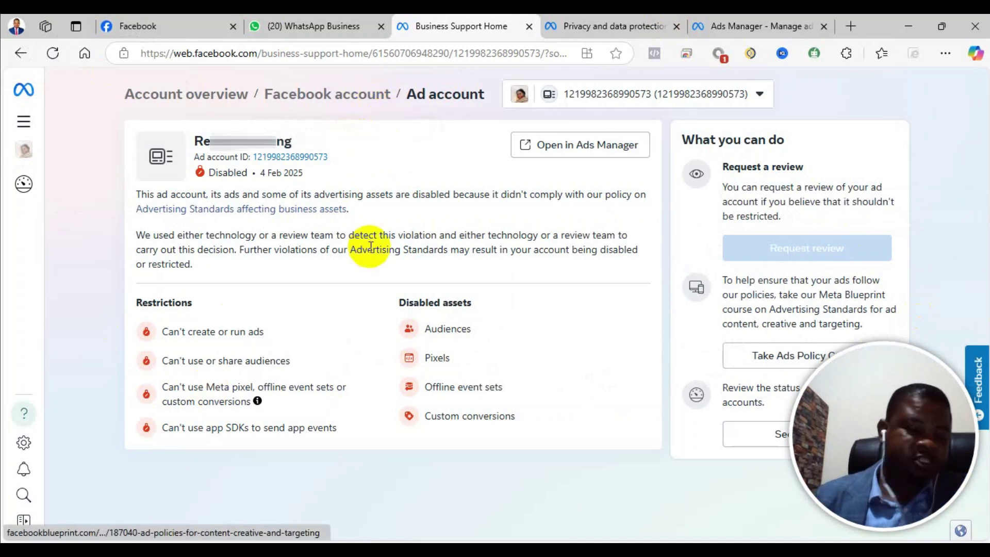
- Show the Ads Manager campaign list and its 'Ad account disabled' notice on the greyed-out Create button
click(647, 23)
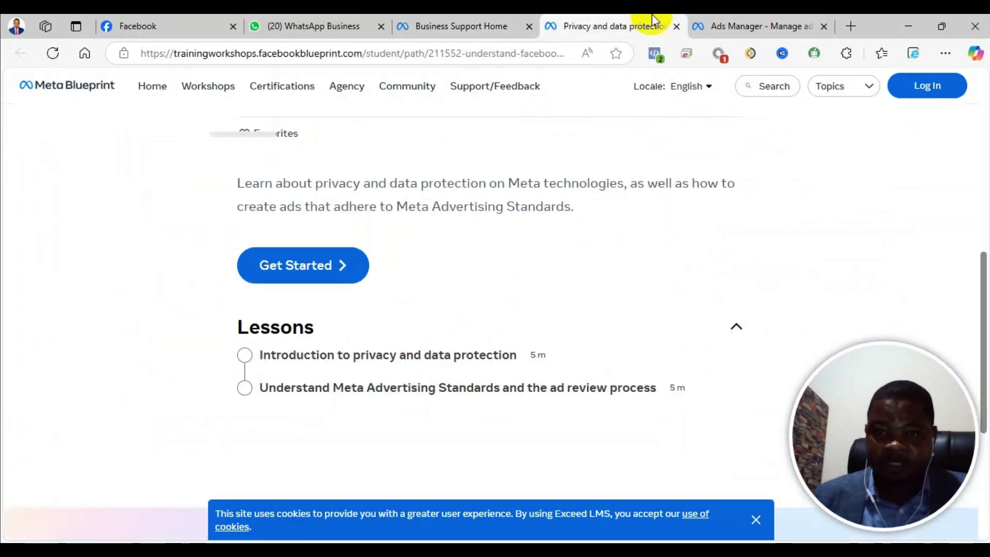
click(749, 20)
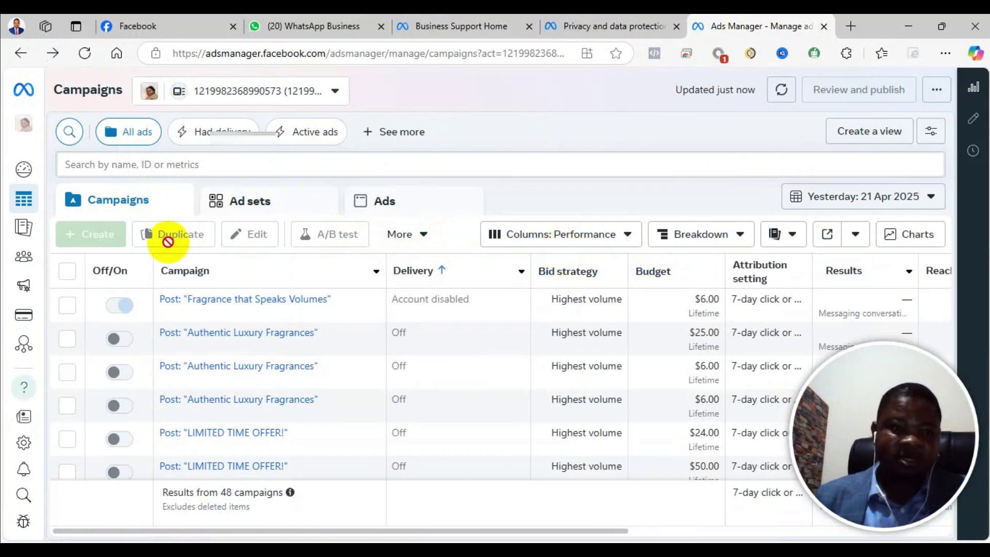
mouse_move(297, 323)
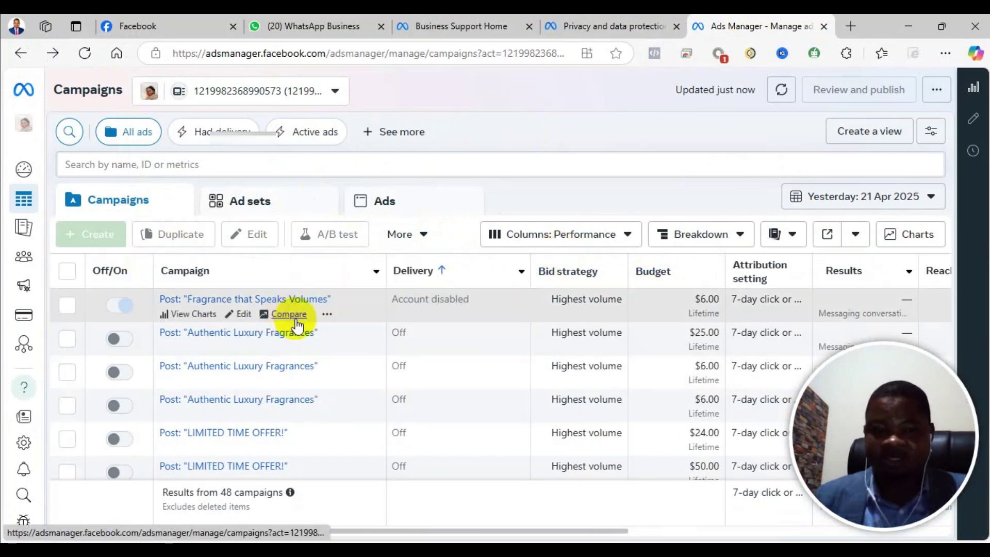
click(104, 242)
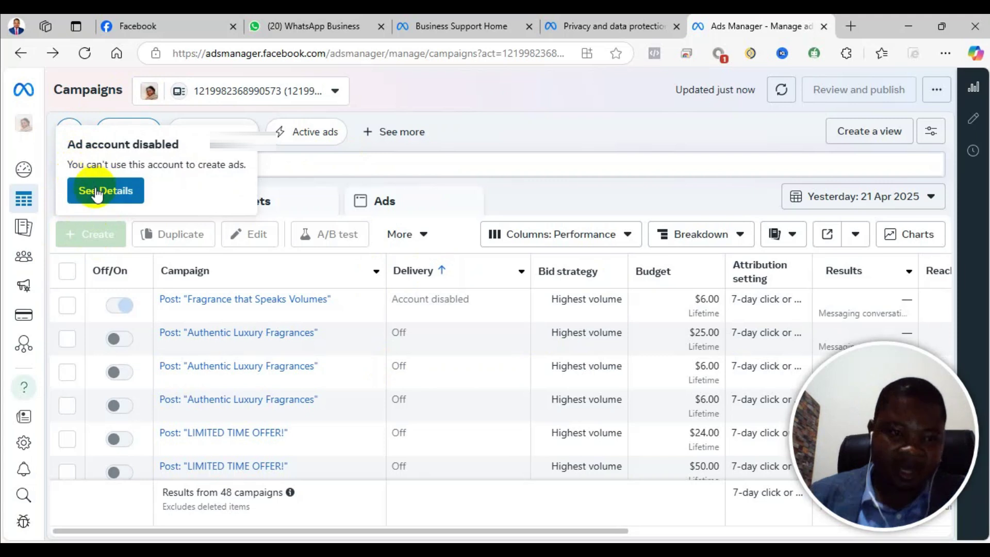
- Open the disabled ad account's See Details page showing its policy violation and restrictions
click(522, 23)
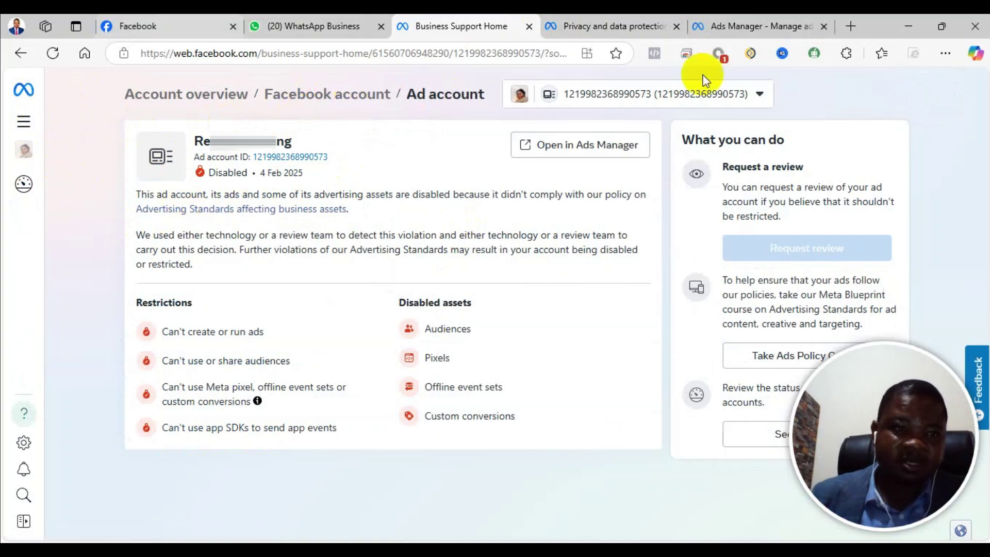
click(721, 26)
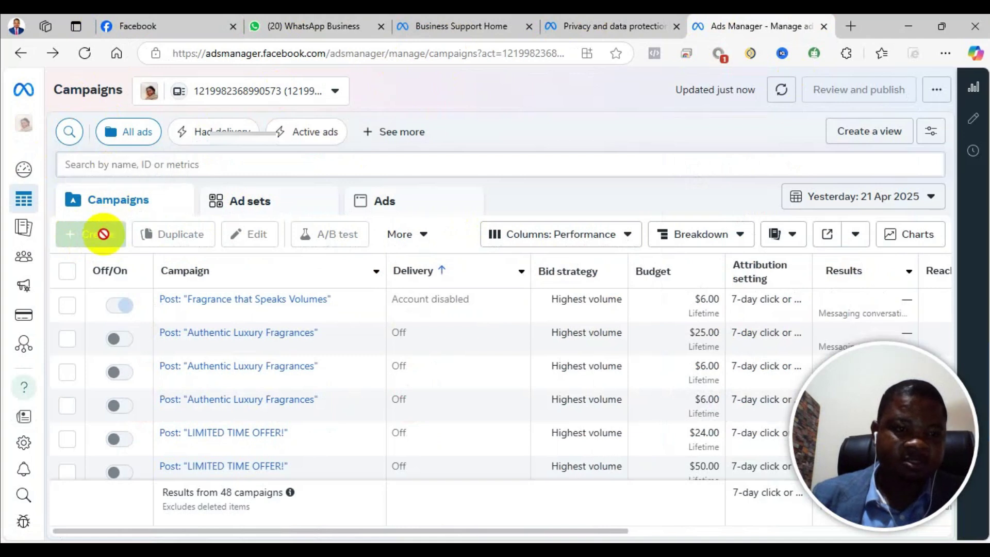
right_click(113, 205)
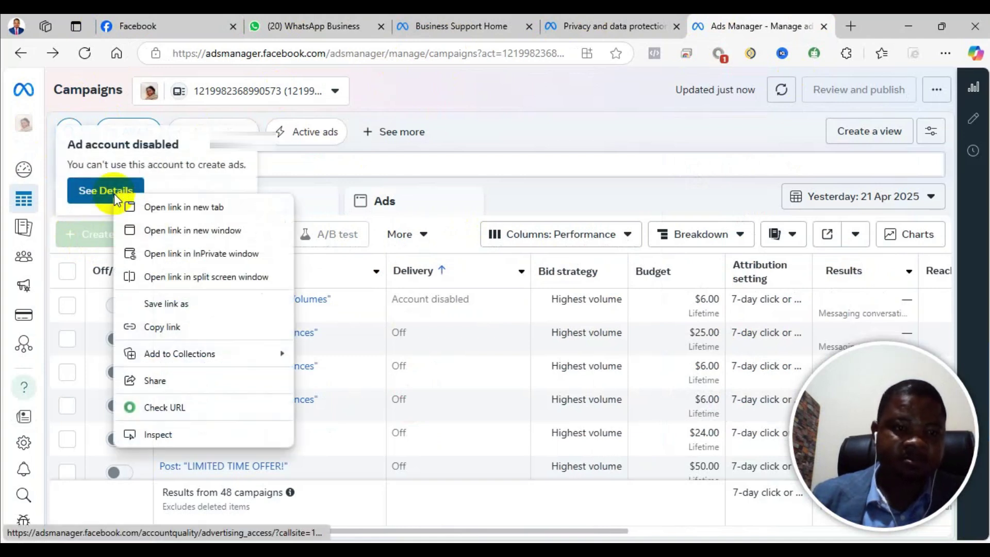
key(Escape)
click(779, 18)
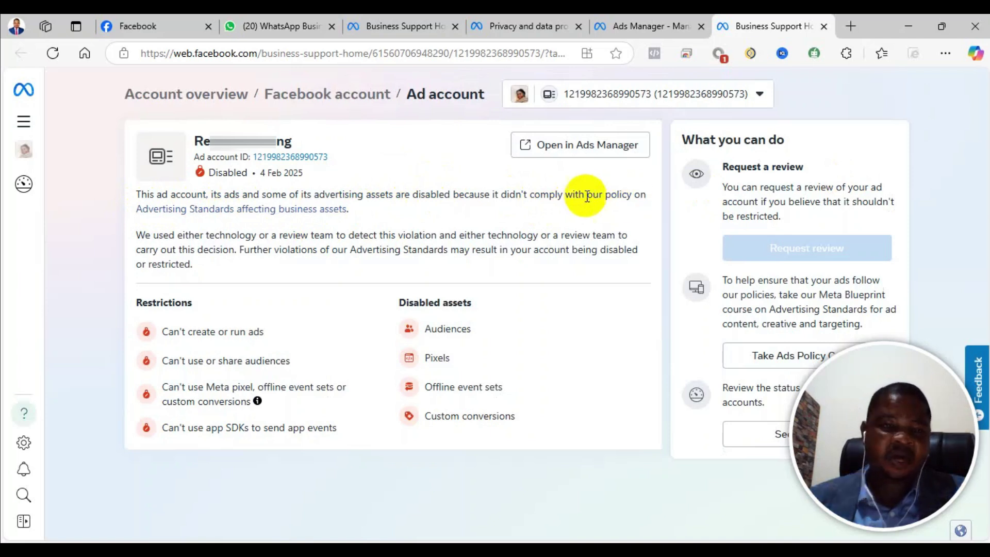
- Open the Advertising Standards policy in a new tab at its business-assets section, then return to the account page
right_click(246, 211)
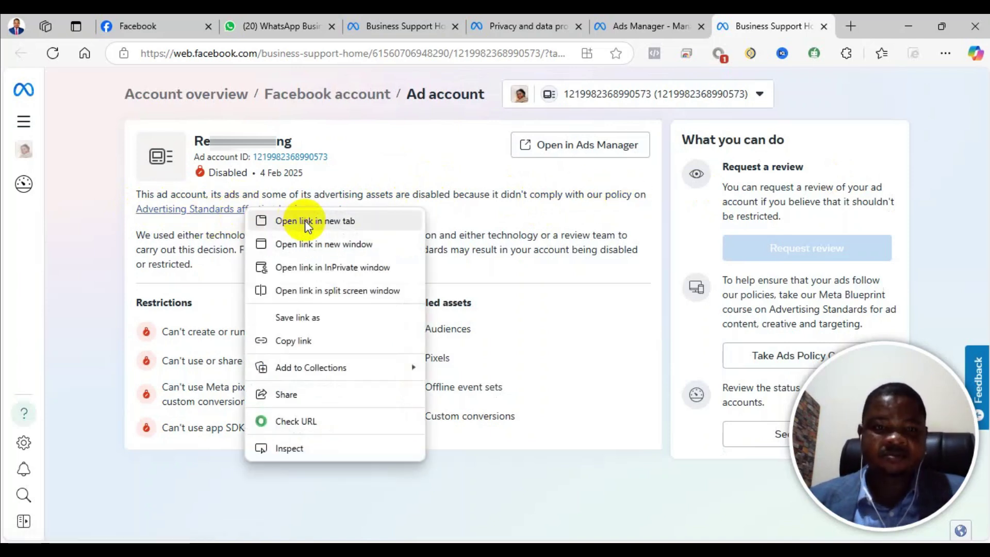
click(304, 221)
click(808, 21)
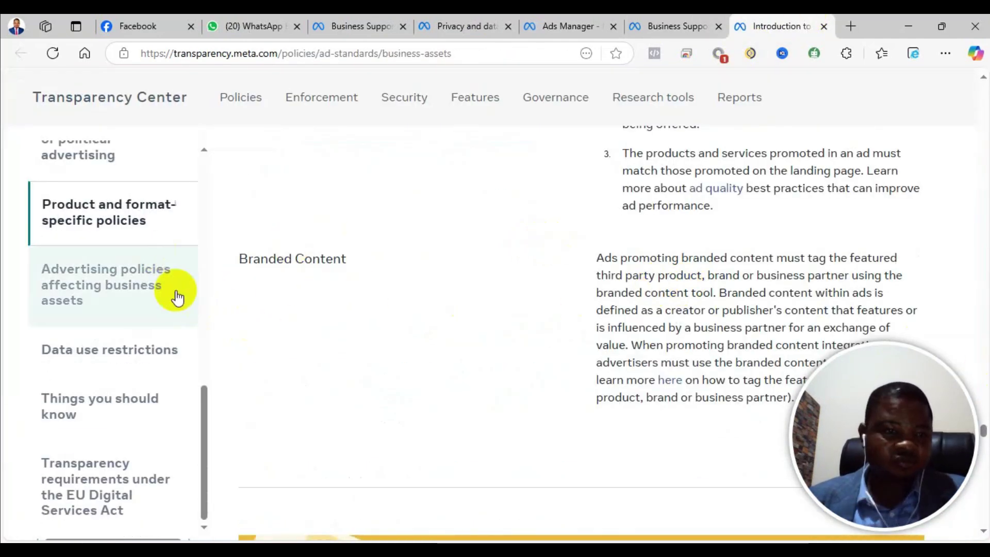
click(172, 292)
scroll(459, 331, down, 5)
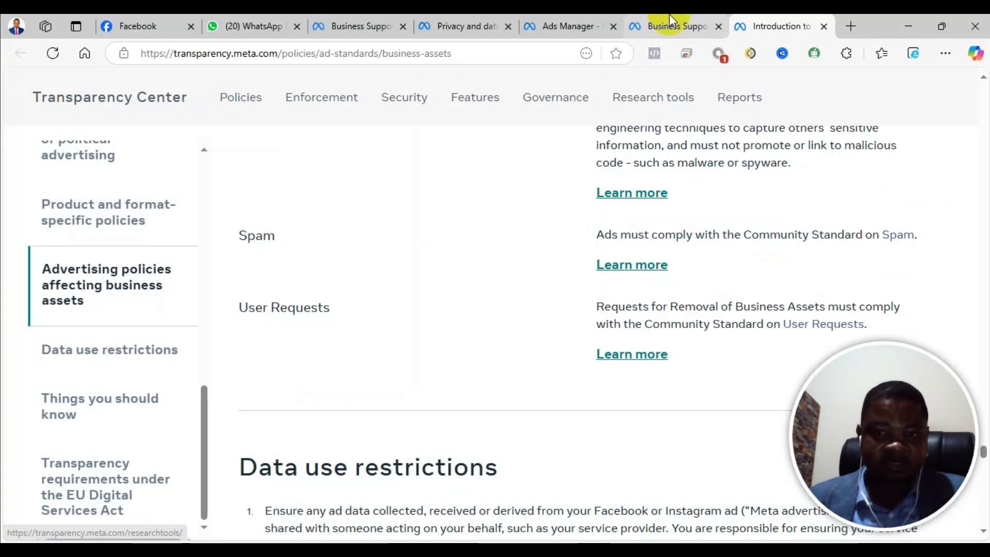
click(669, 15)
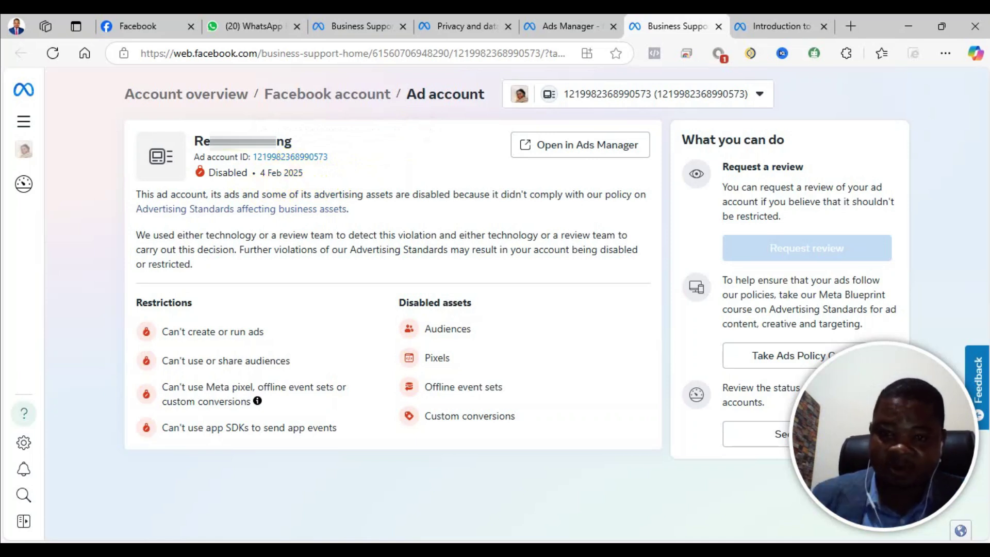
mouse_move(784, 250)
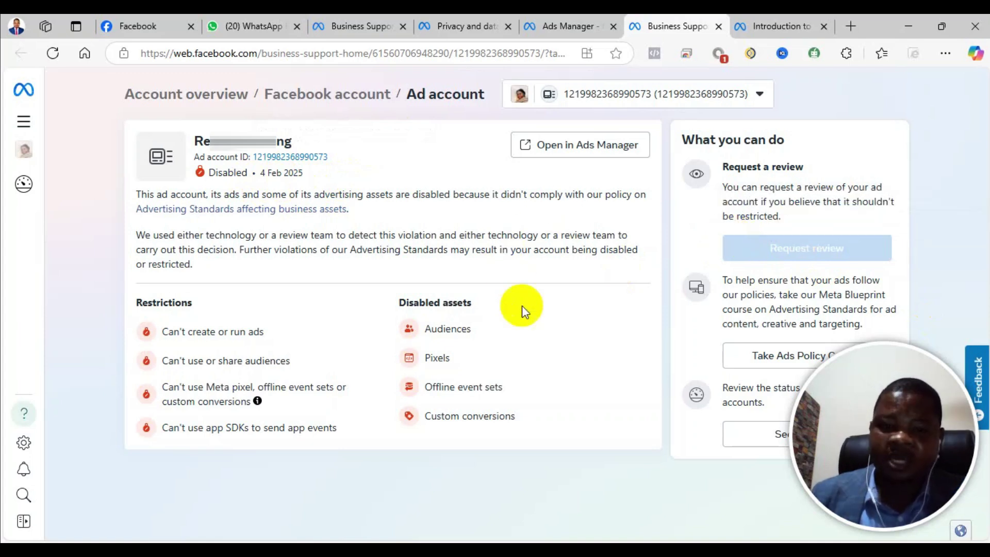
mouse_move(838, 241)
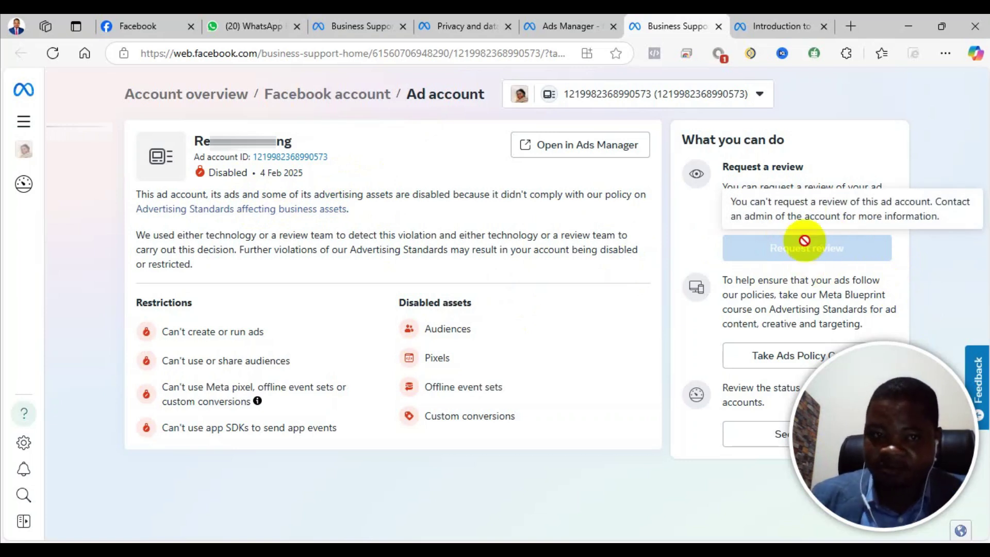
- Go from the home feed through Settings & privacy into Accounts Centre
click(157, 20)
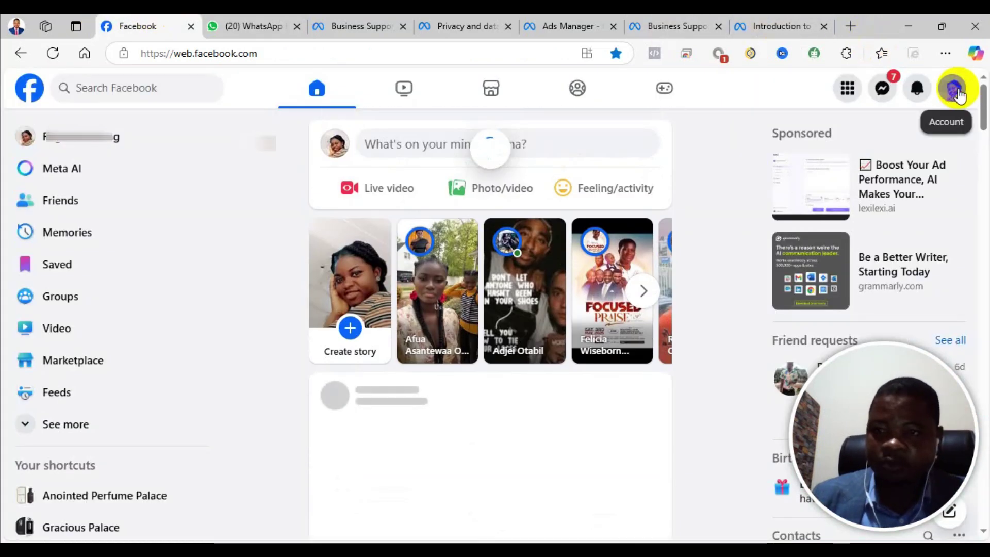
click(954, 90)
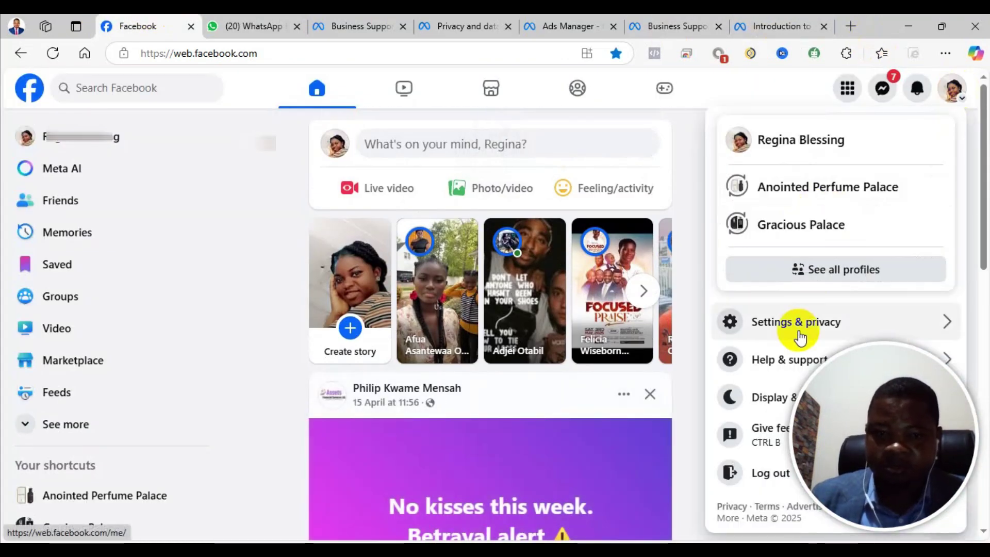
click(799, 329)
click(825, 172)
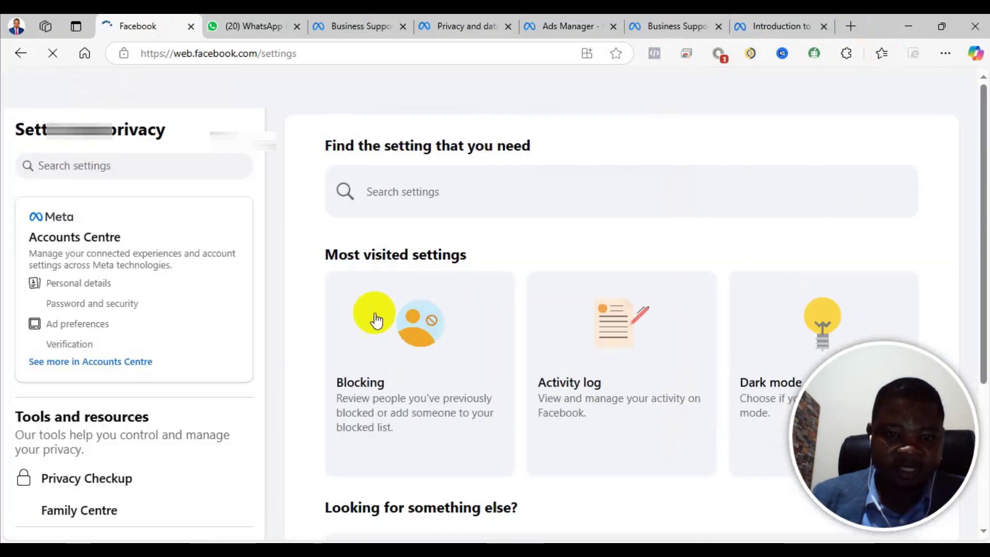
click(98, 286)
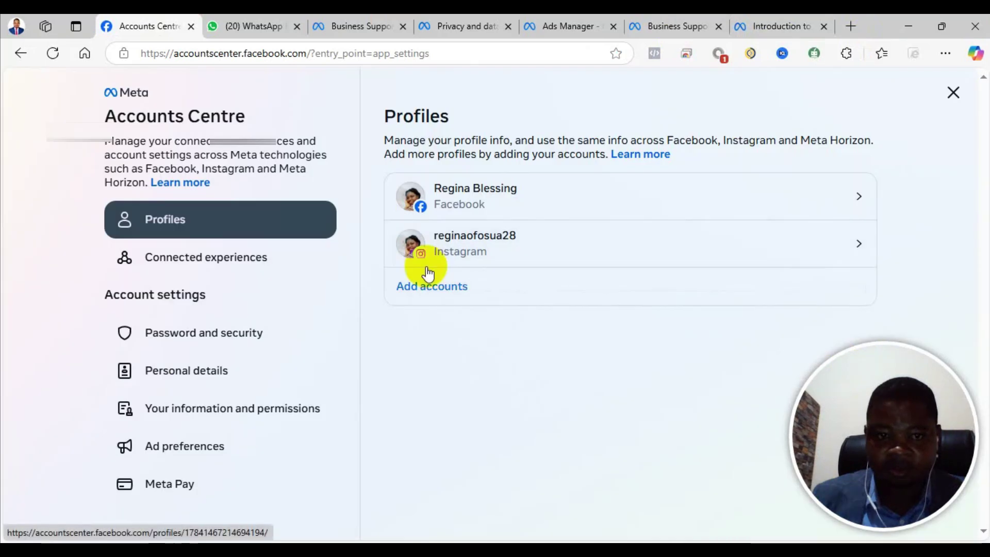
- Check the Facebook profile's name under Profiles without changing it
click(212, 369)
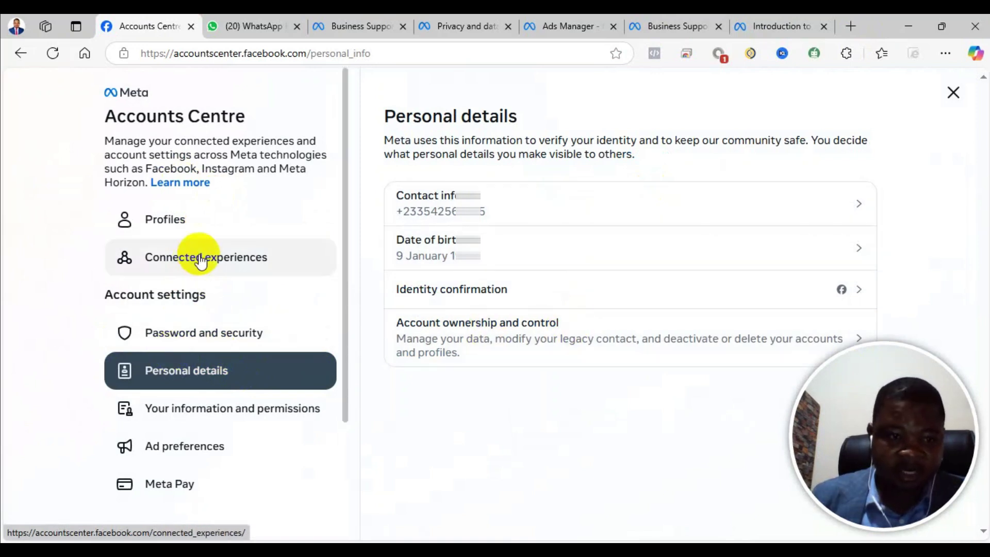
click(214, 219)
click(623, 195)
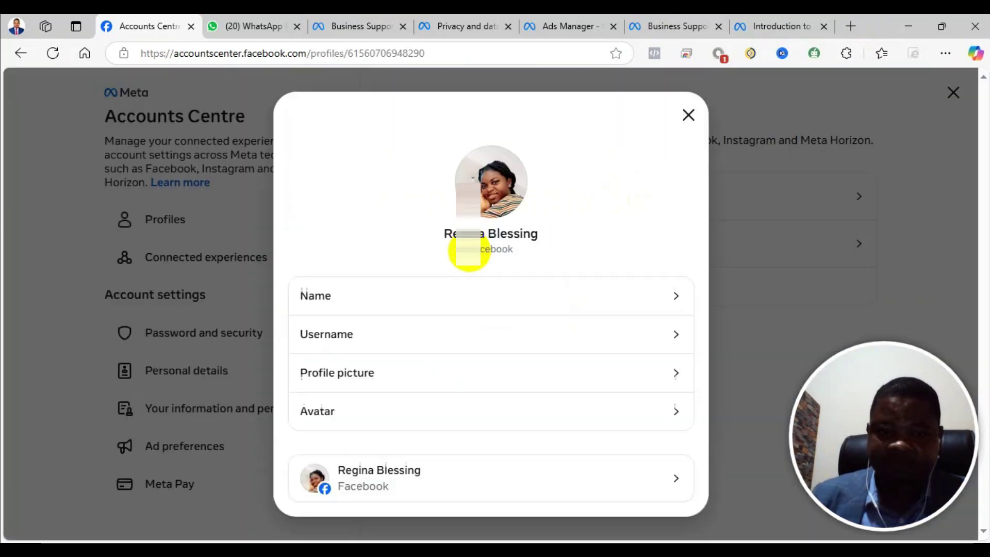
click(495, 298)
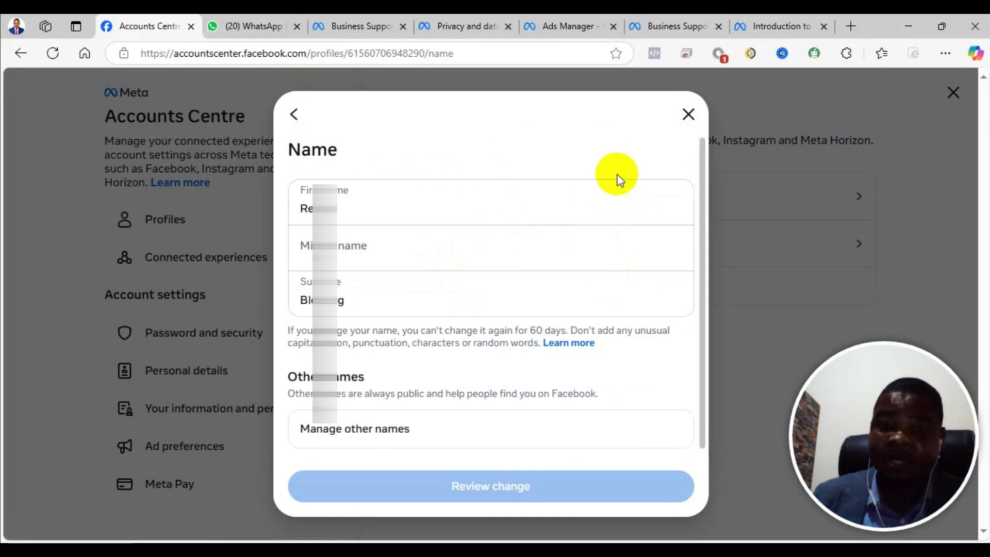
click(686, 119)
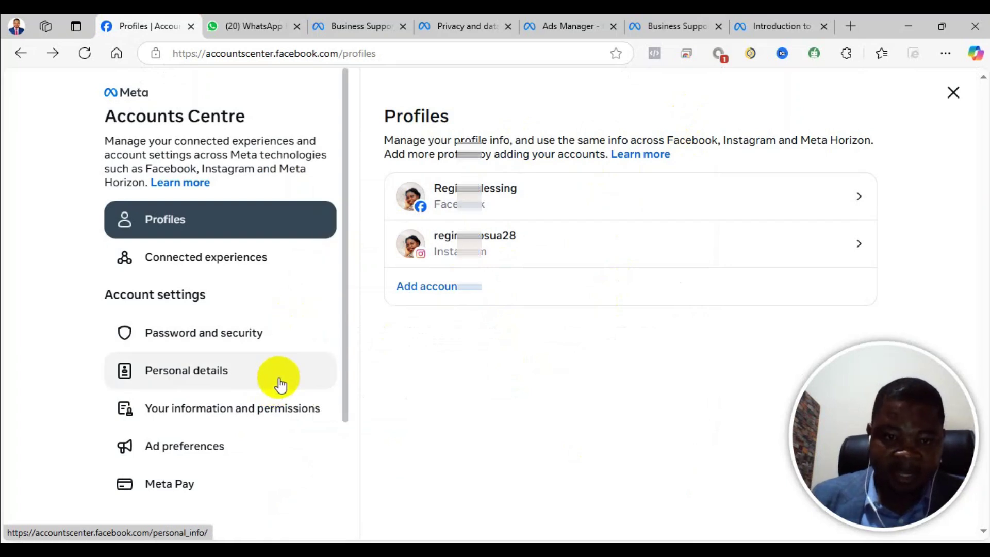
- Check the date of birth under Personal details, then close Accounts Centre
click(261, 381)
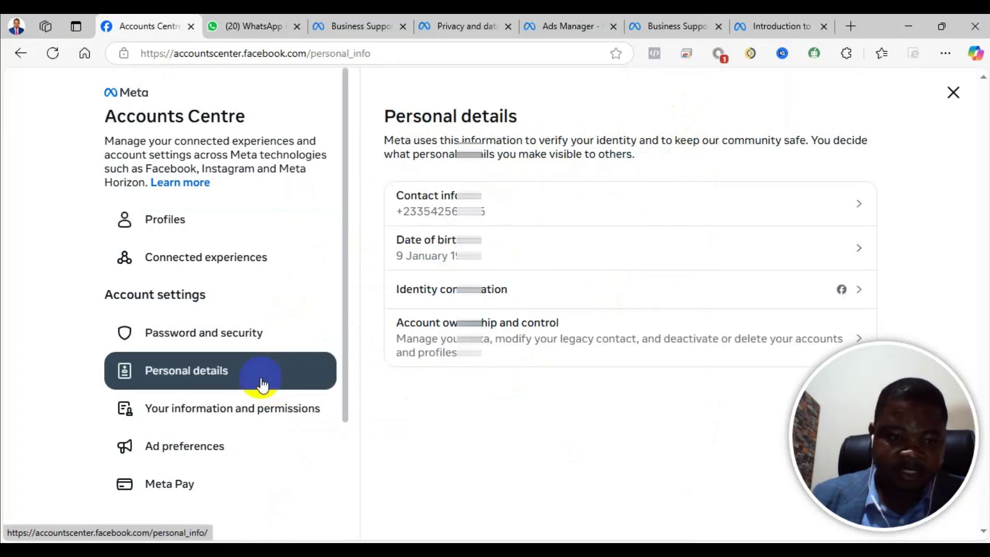
click(564, 248)
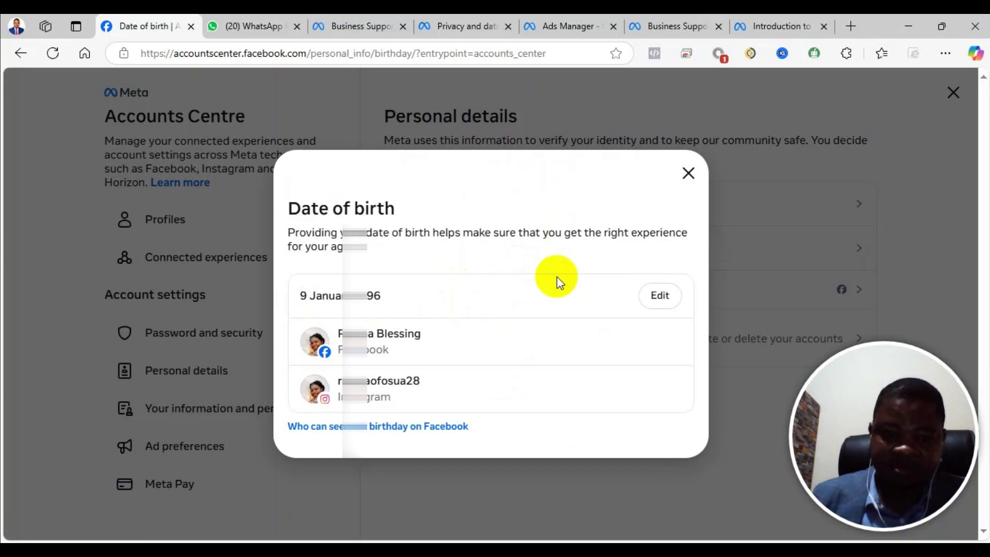
click(688, 174)
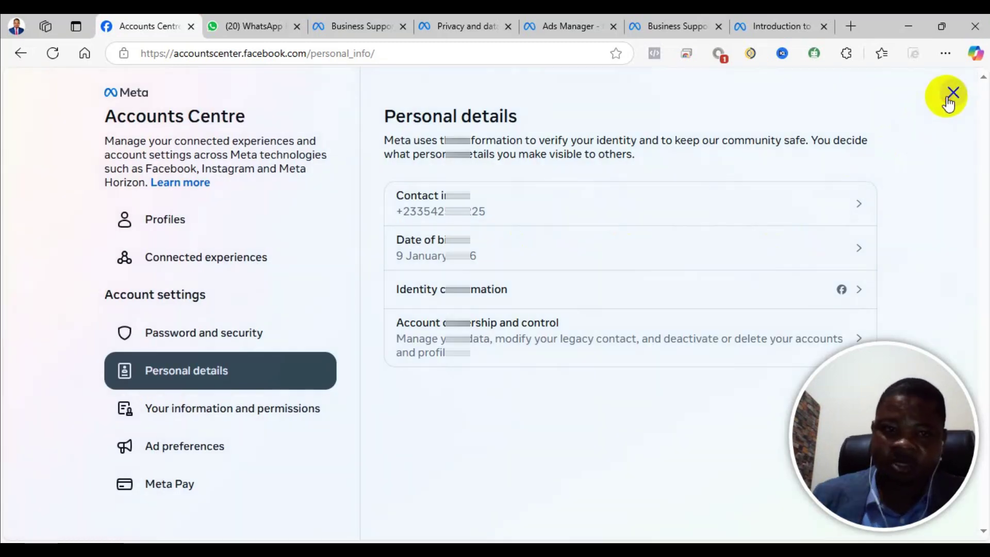
click(951, 94)
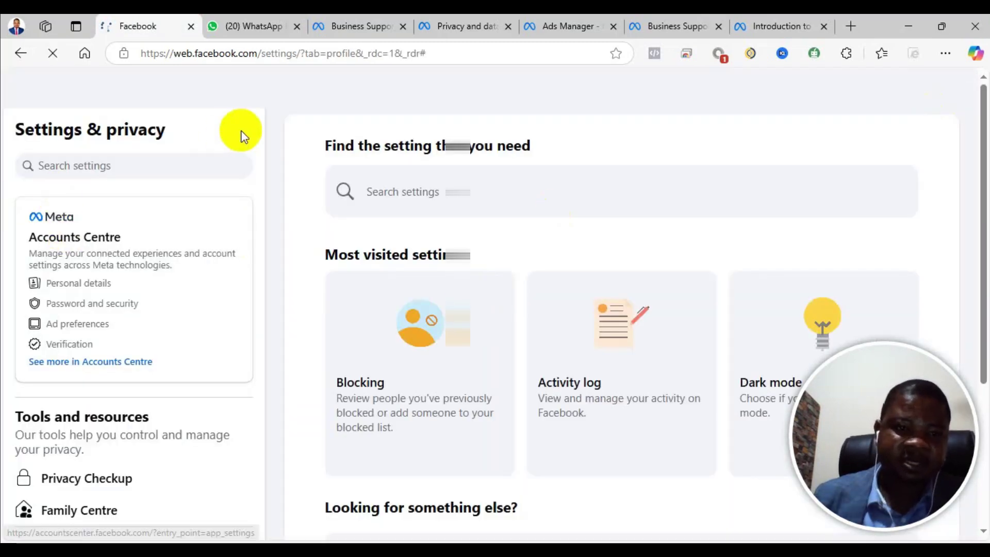
- Open your profile's About > Contact and basic info to see gender, pronouns and birth date
click(309, 99)
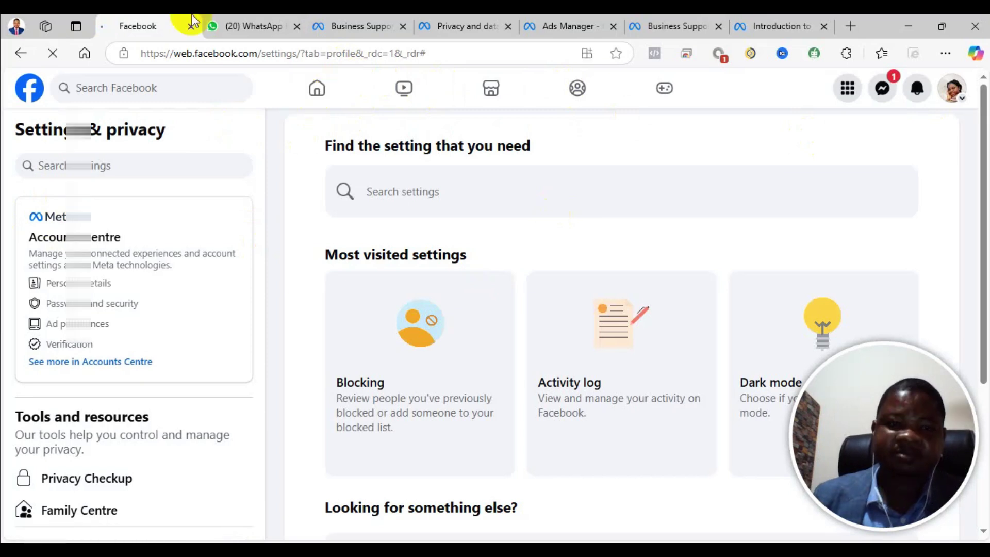
click(243, 18)
click(172, 22)
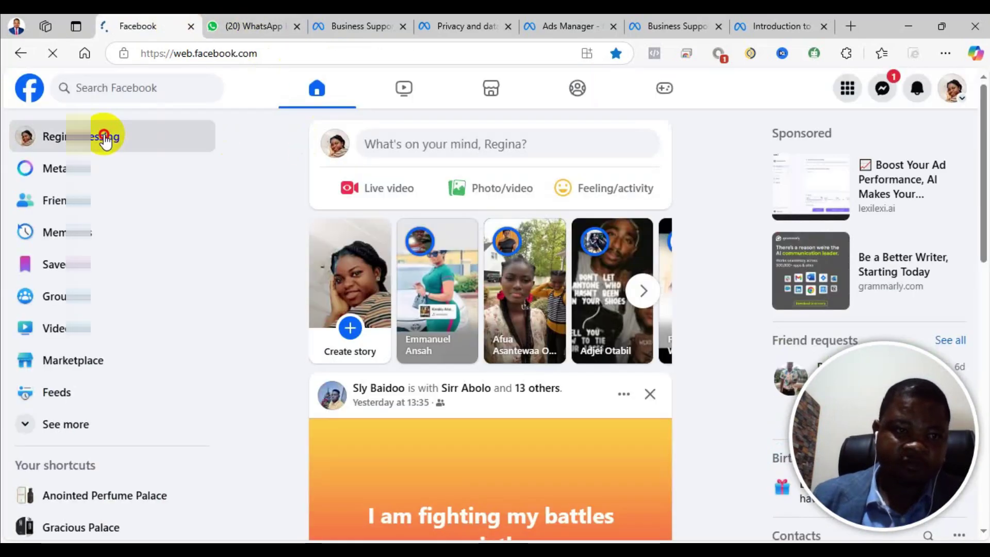
click(106, 138)
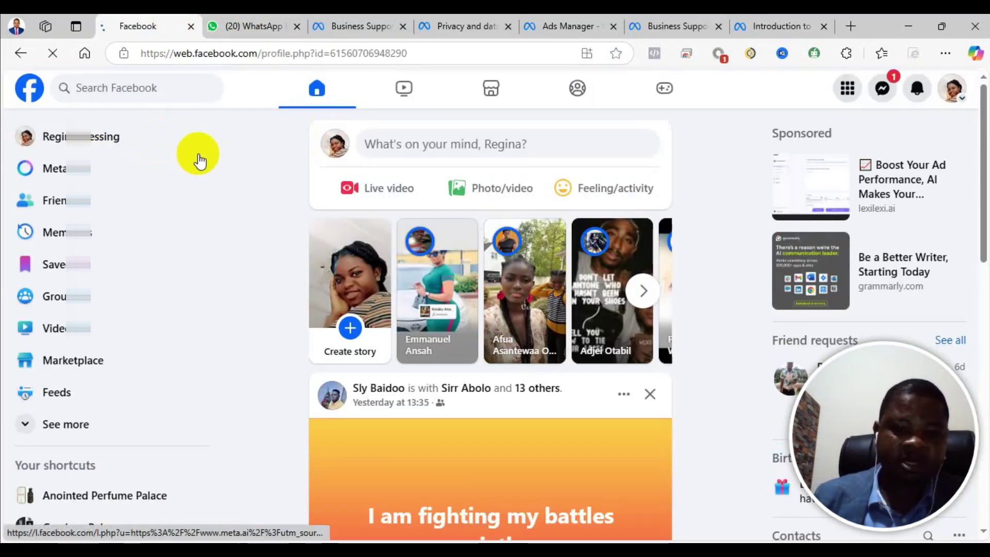
click(101, 137)
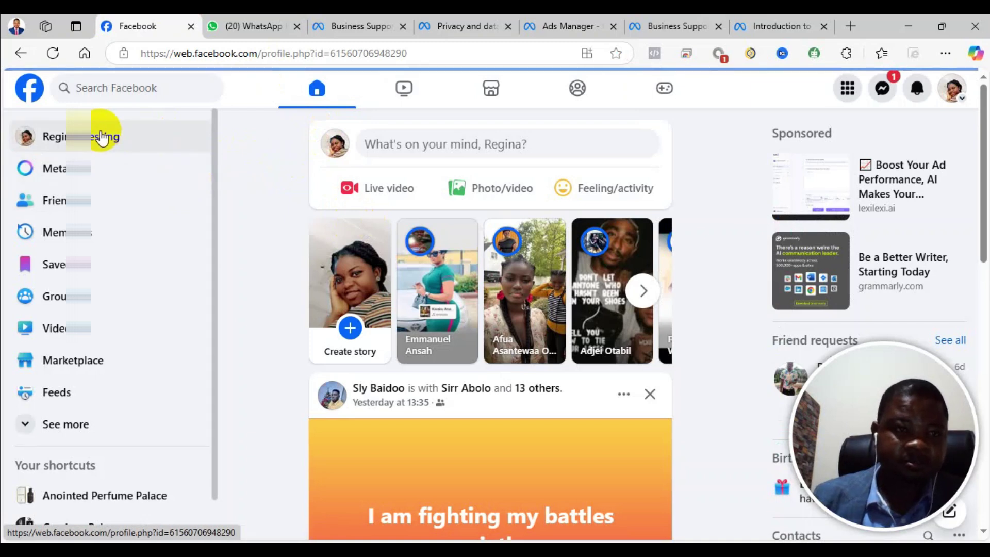
click(250, 293)
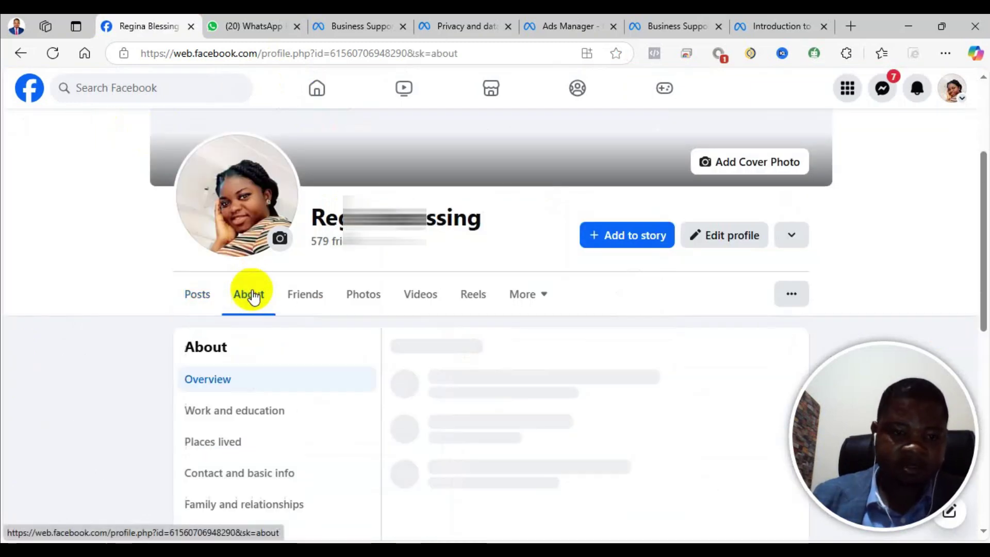
scroll(314, 309, down, 4)
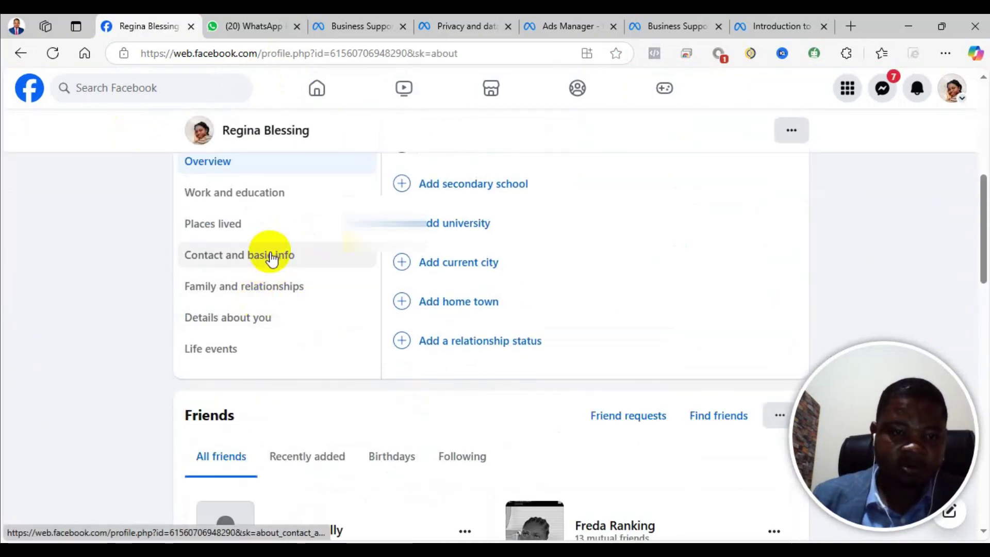
click(271, 257)
scroll(511, 231, down, 3)
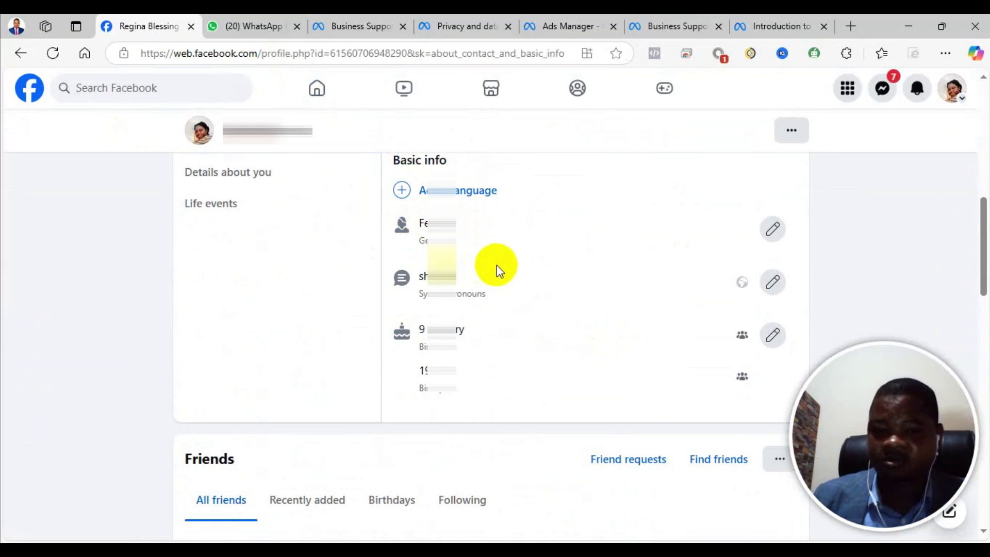
- Return to the disabled ad account page, noting only an admin can request a review
click(716, 18)
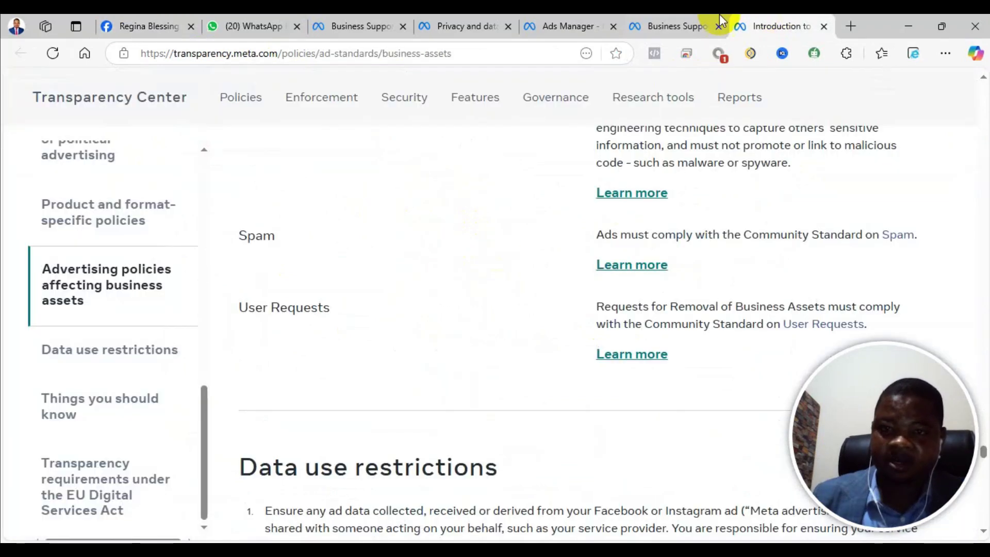
mouse_move(771, 249)
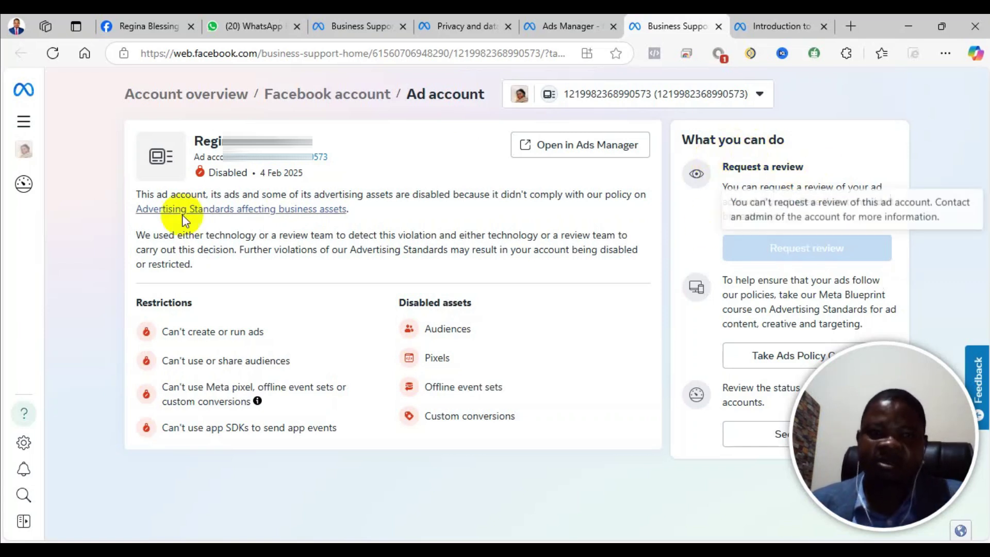
mouse_move(835, 253)
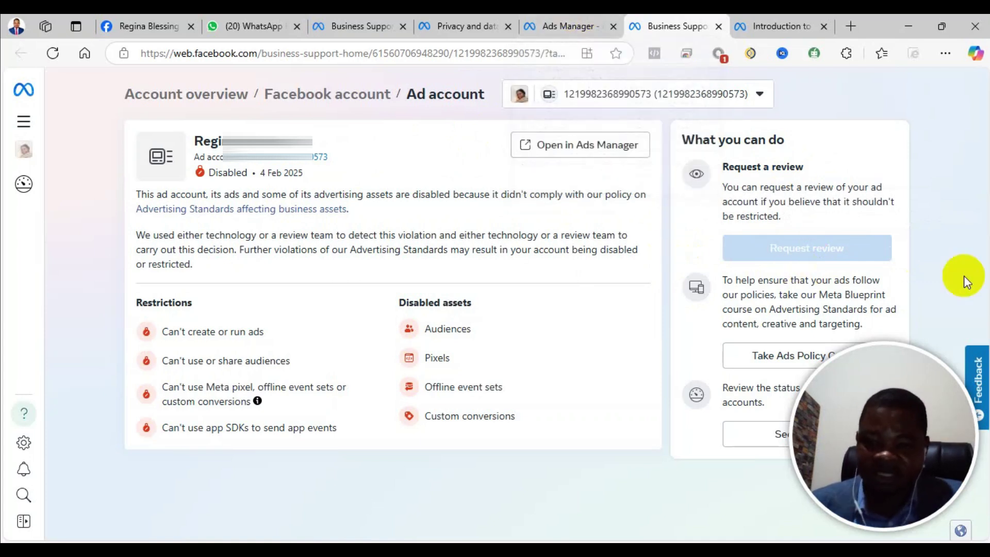
mouse_move(748, 191)
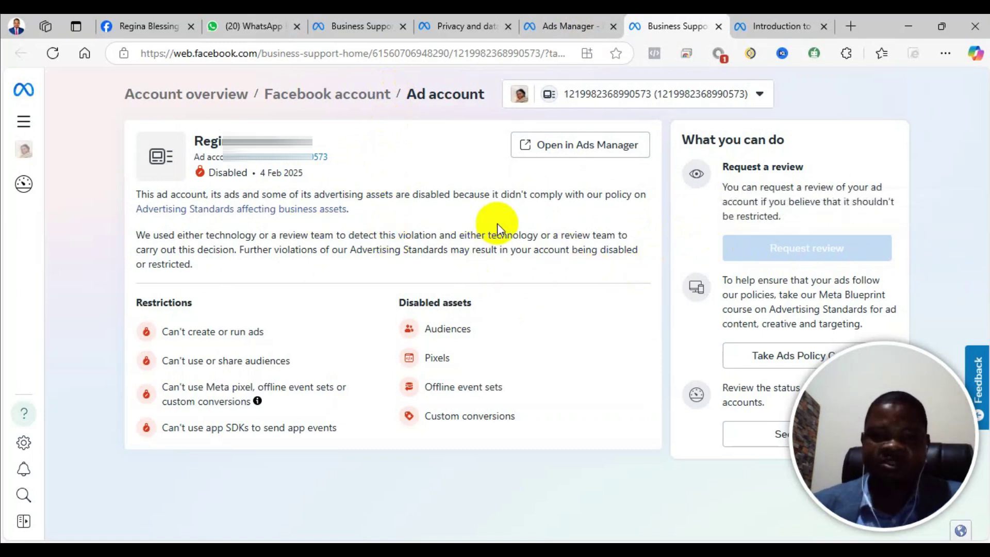
mouse_move(722, 242)
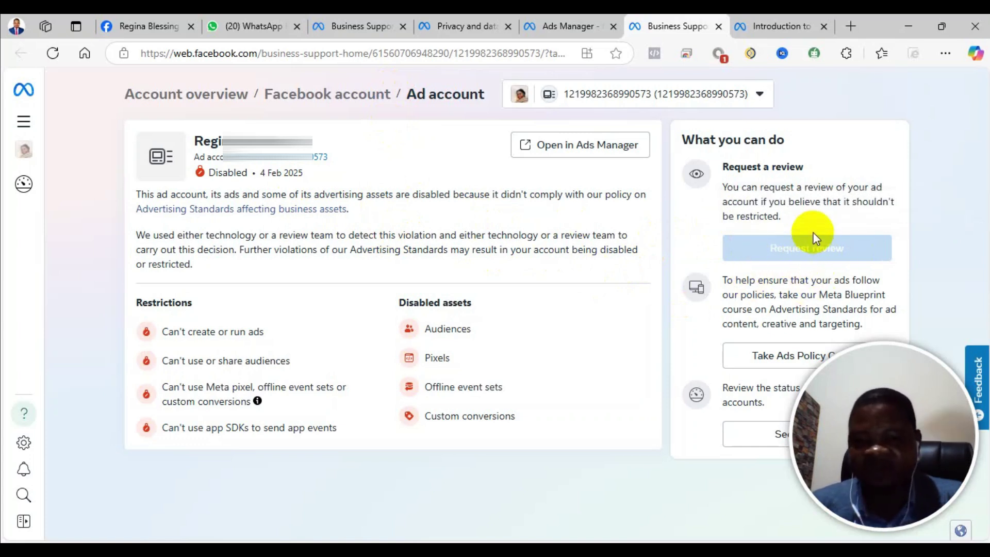
mouse_move(778, 245)
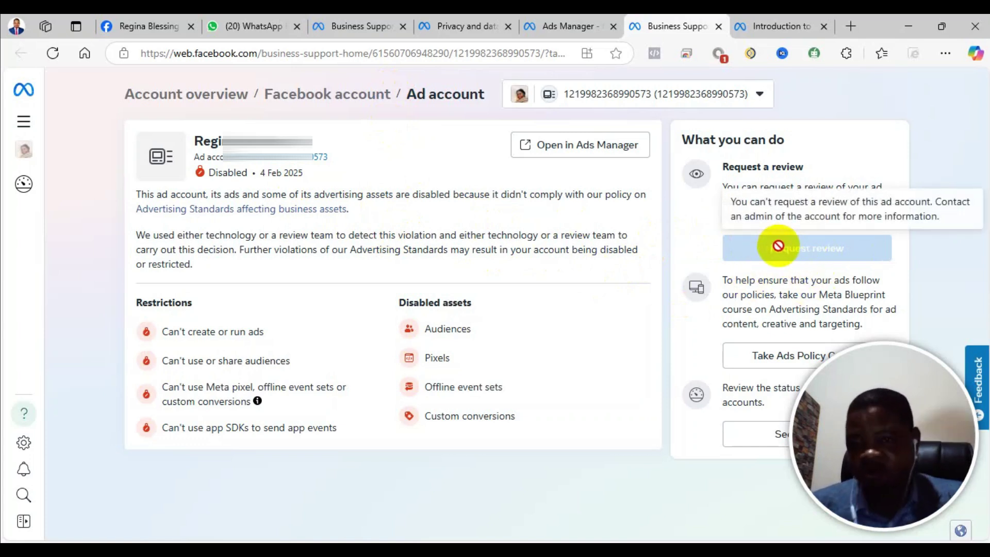